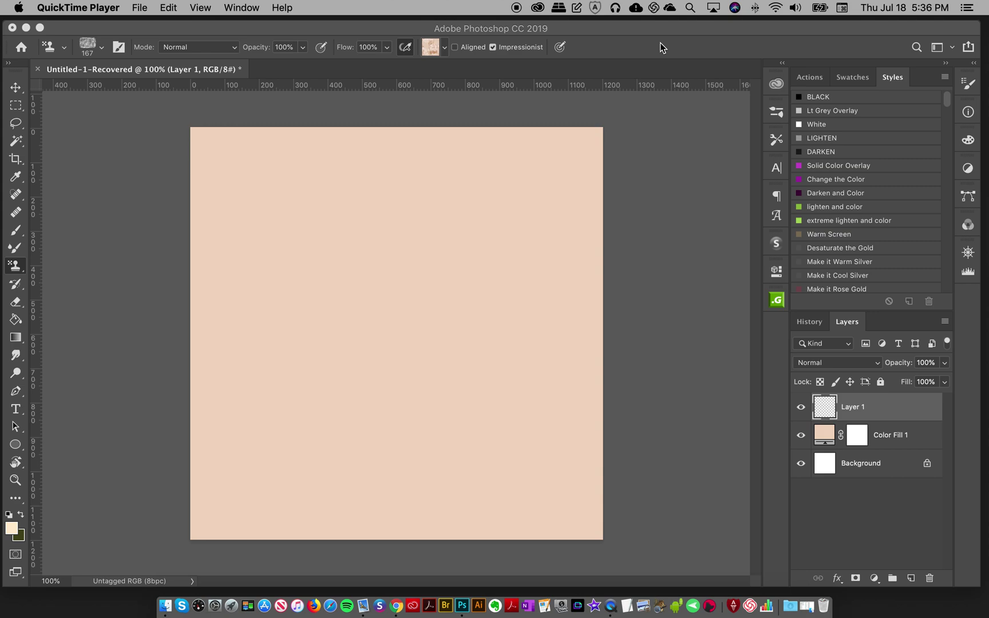
- Keep the Pattern Stamp tool active and show the Jungle Love textured brush list
click(426, 48)
click(439, 46)
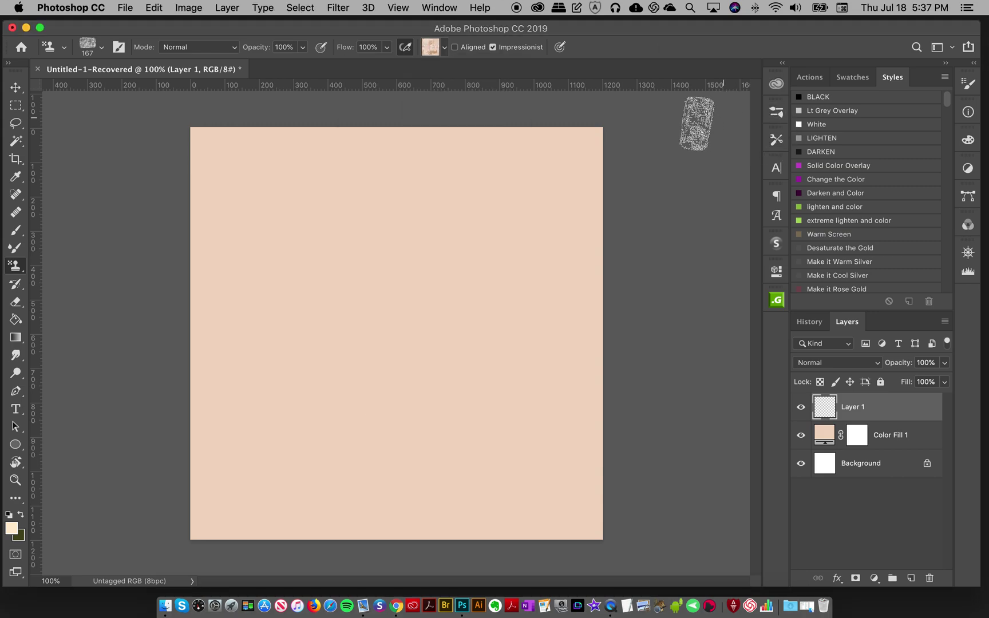
right_click(15, 266)
click(49, 269)
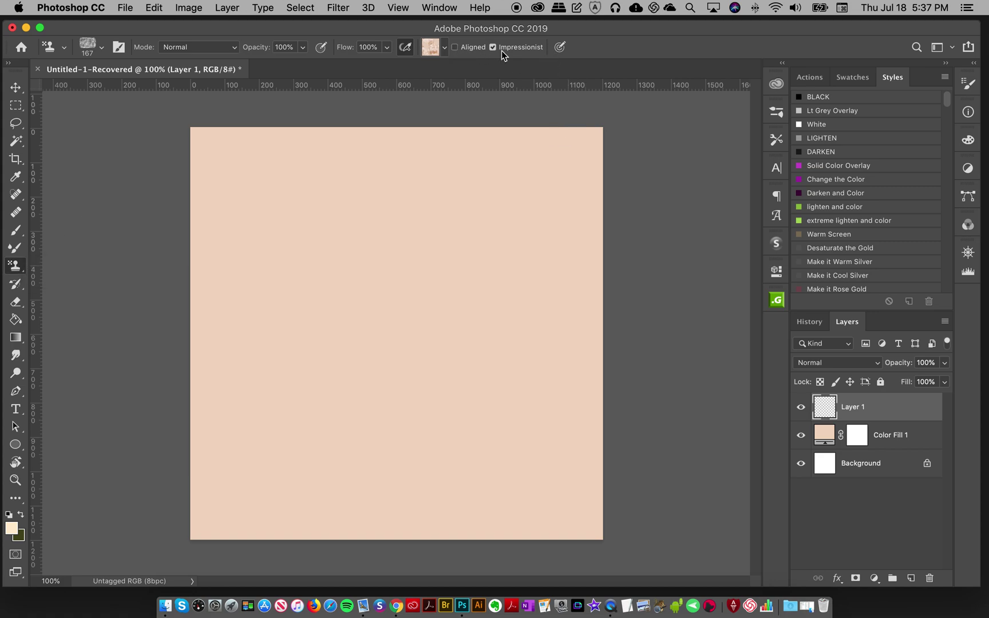
click(784, 109)
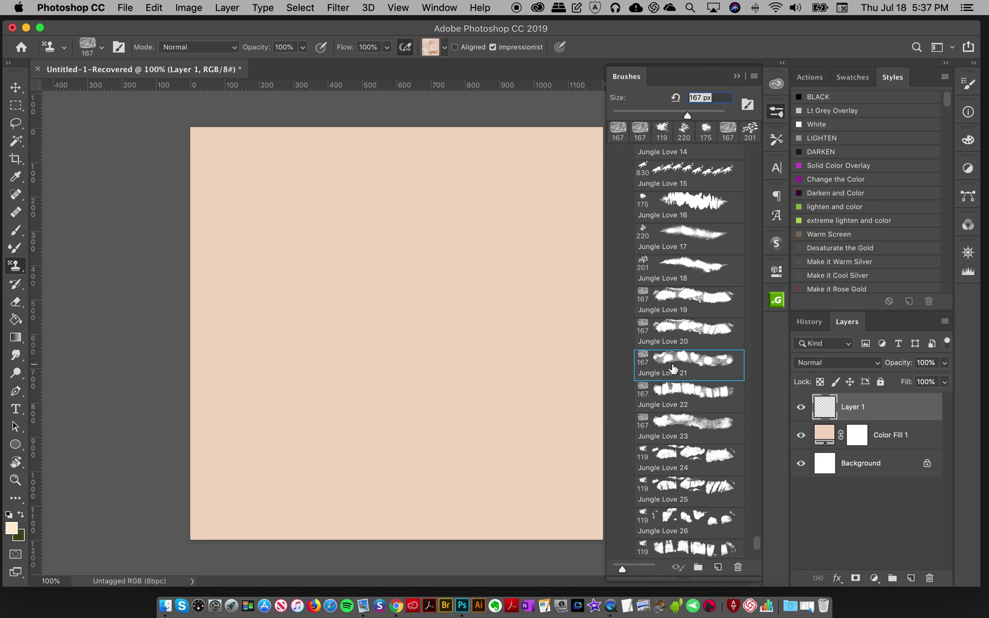
- Paint and undo a test Jungle Love 21 stroke, then show the stamp patterns
mouse_move(386, 286)
mouse_down()
mouse_move(360, 313)
mouse_move(388, 330)
mouse_move(391, 391)
mouse_up()
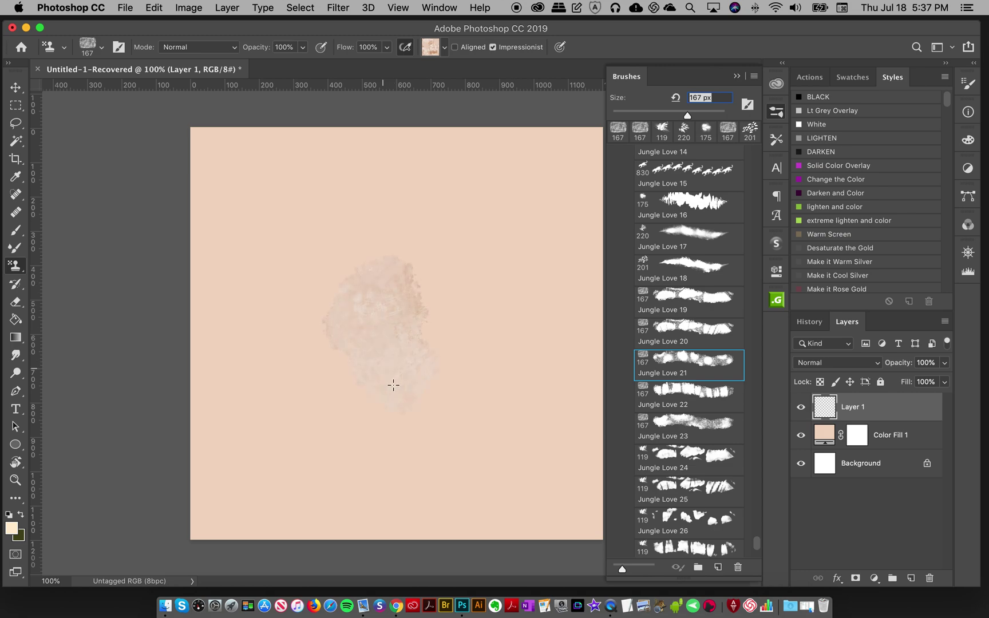
key(super+z)
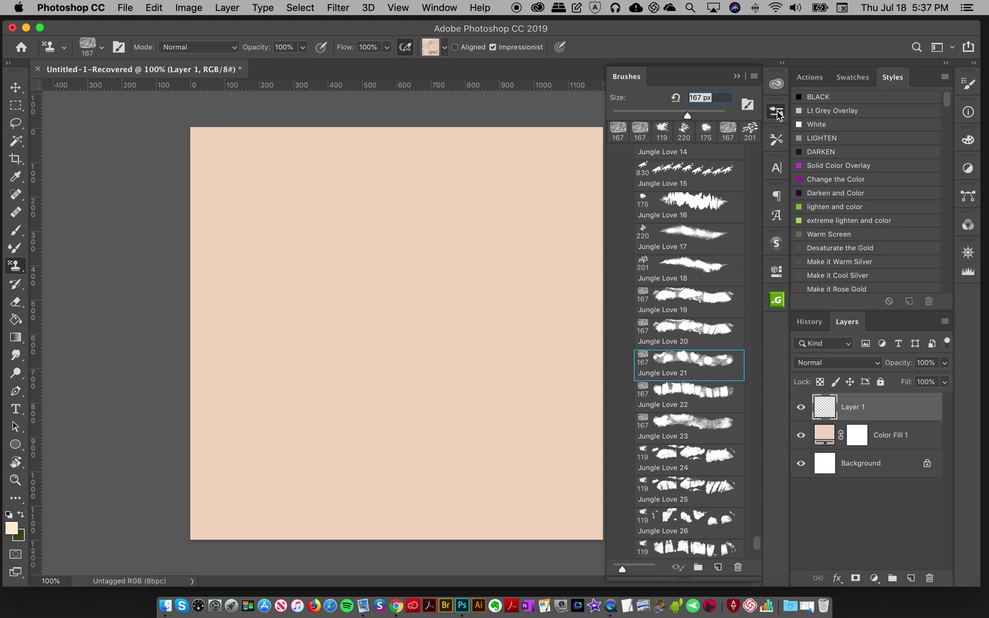
click(430, 47)
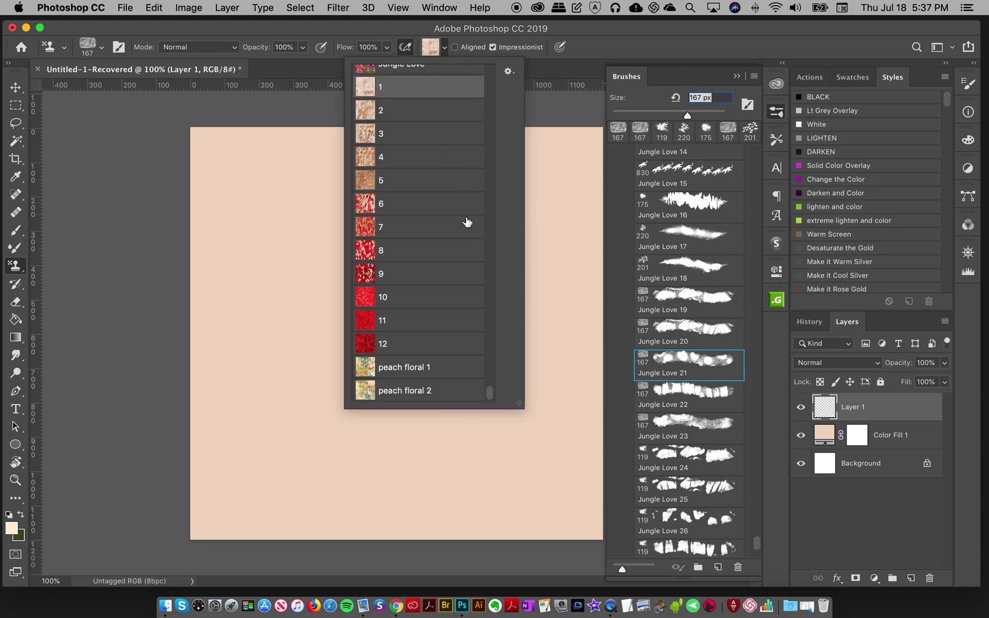
- Choose red pattern 12 and stamp a band along the canvas bottom on Layer 1
click(371, 346)
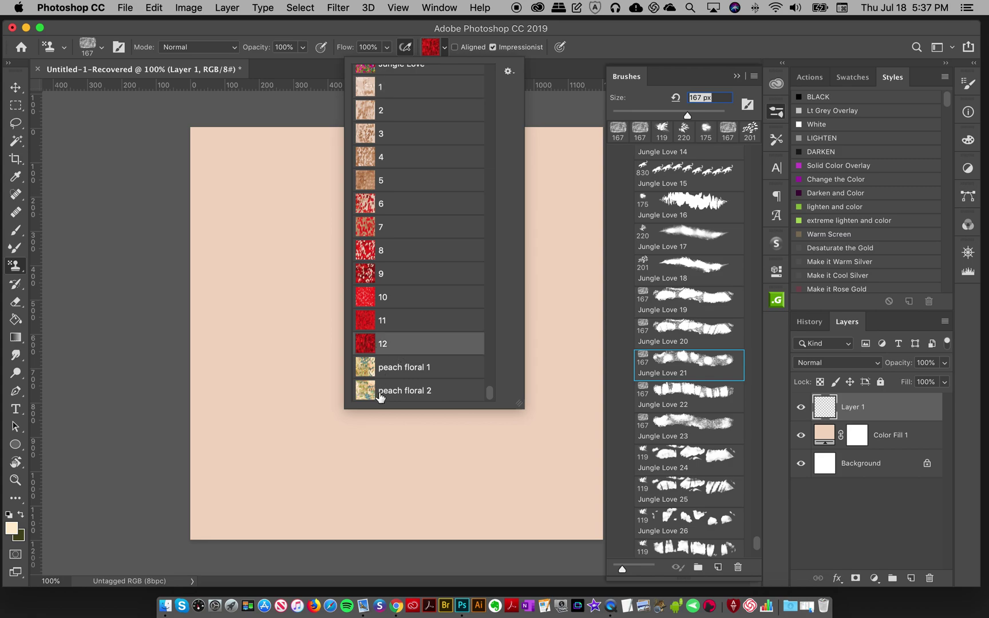
click(776, 112)
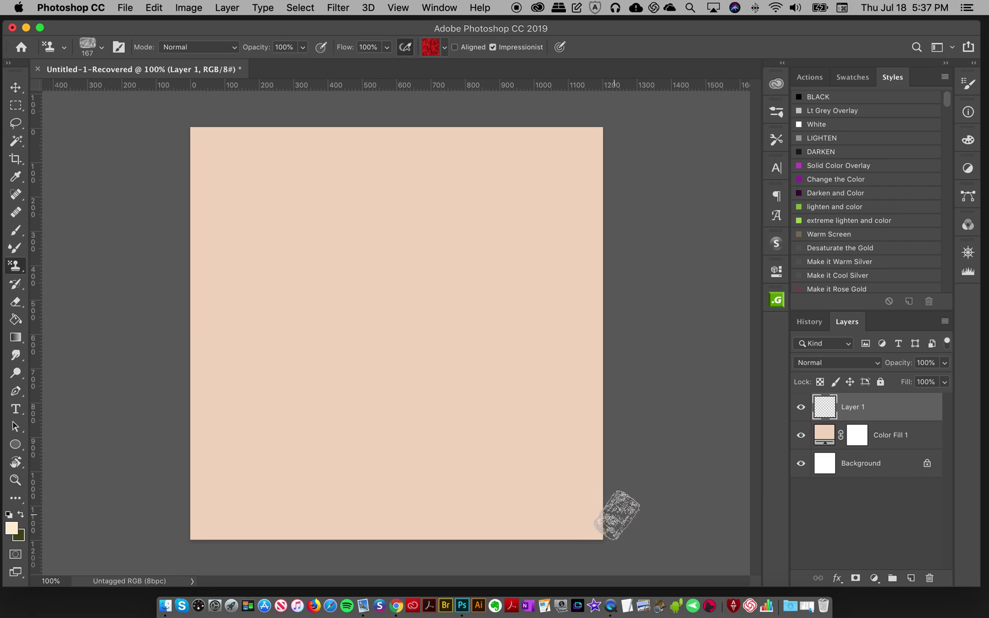
mouse_move(617, 515)
mouse_down()
mouse_move(317, 504)
mouse_move(181, 519)
mouse_move(254, 548)
mouse_move(620, 542)
mouse_move(702, 512)
mouse_up()
mouse_move(200, 503)
mouse_down()
mouse_move(249, 487)
mouse_move(372, 481)
mouse_move(624, 494)
mouse_move(615, 508)
mouse_move(287, 494)
mouse_move(184, 502)
mouse_move(220, 526)
mouse_move(400, 542)
mouse_move(624, 535)
mouse_move(218, 507)
mouse_move(211, 516)
mouse_move(331, 514)
mouse_move(489, 533)
mouse_move(537, 527)
mouse_move(565, 508)
mouse_move(210, 525)
mouse_move(264, 511)
mouse_move(361, 508)
mouse_move(504, 547)
mouse_move(619, 559)
mouse_up()
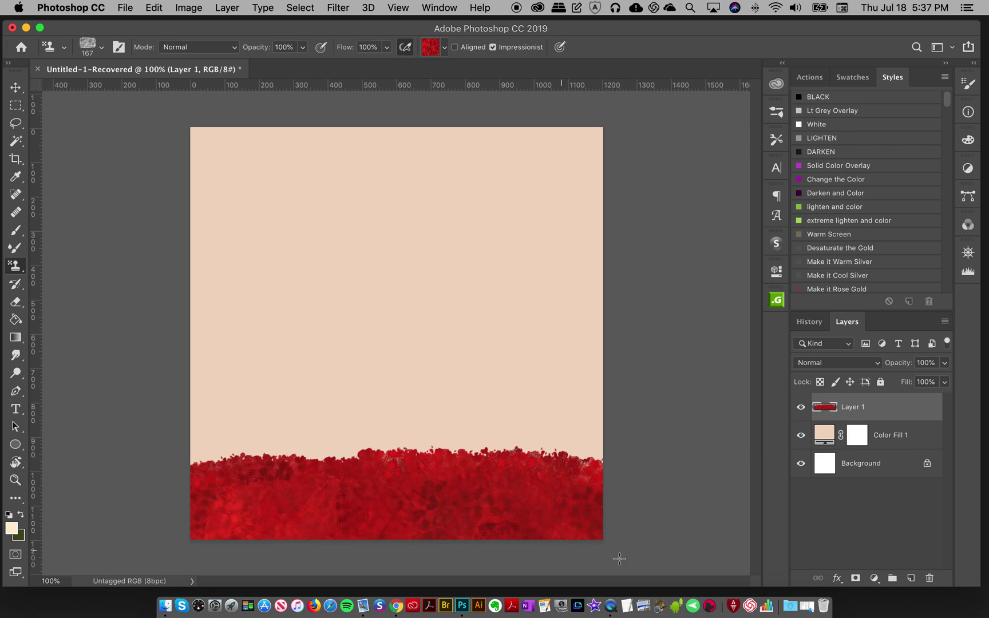
- Try, then undo, extra red strokes along the band's top-left edge
mouse_move(161, 468)
mouse_down()
mouse_move(499, 472)
mouse_move(598, 458)
mouse_up()
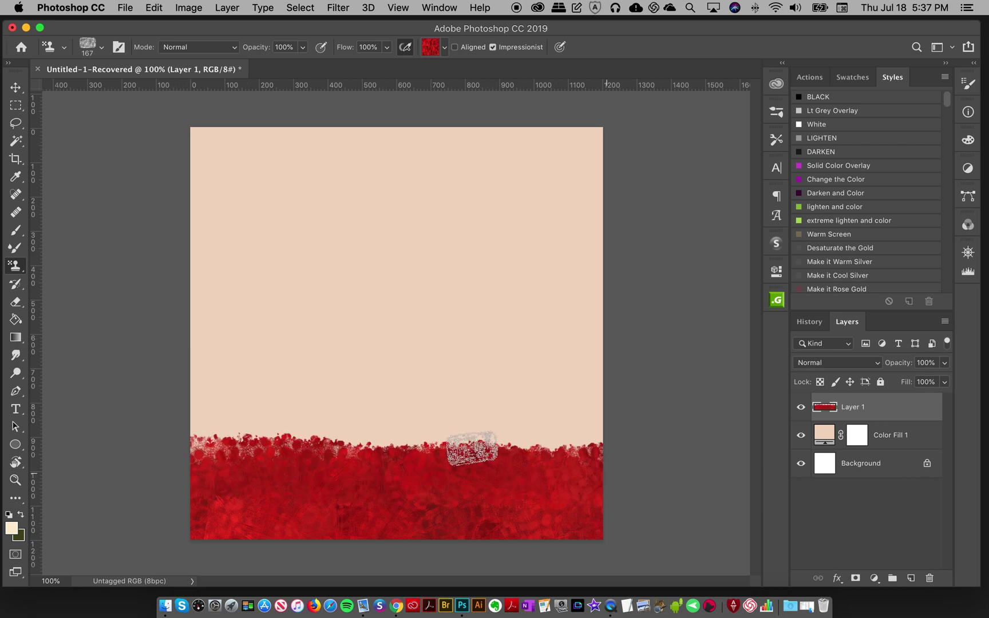
key(super+z)
mouse_move(181, 461)
mouse_down()
mouse_move(429, 441)
mouse_move(639, 456)
mouse_move(572, 447)
mouse_move(222, 463)
mouse_move(194, 441)
mouse_up()
key(super+z)
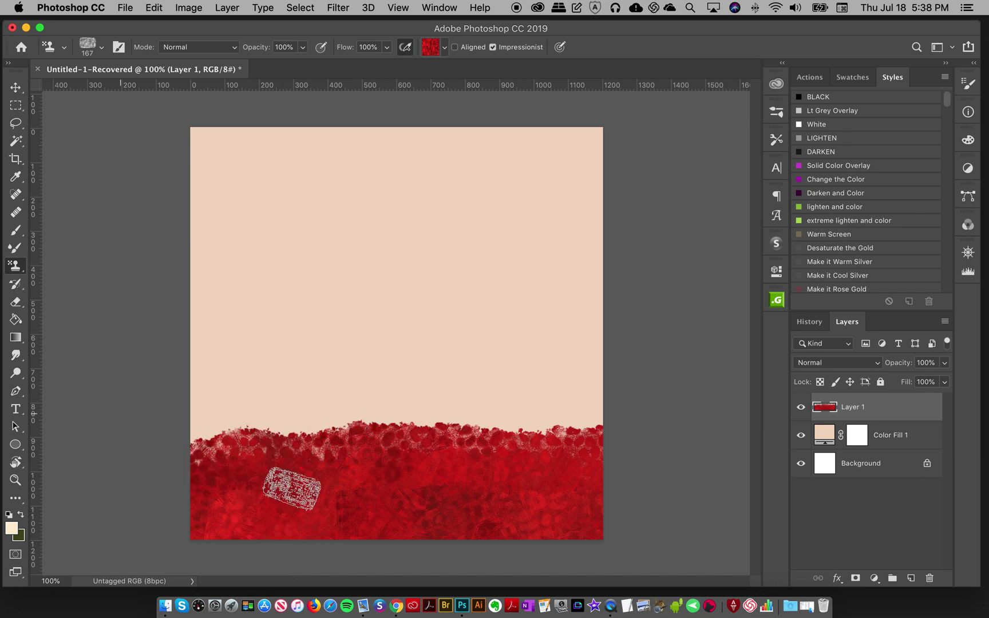
click(894, 437)
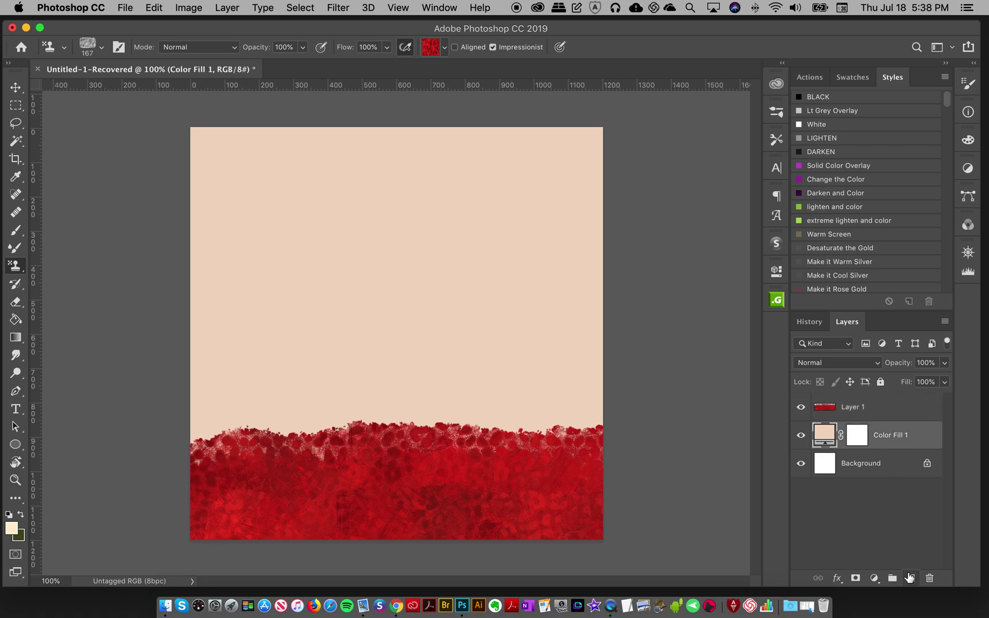
- On new Layer 2, stamp red pattern 11 texture raising the band's top edge
click(911, 579)
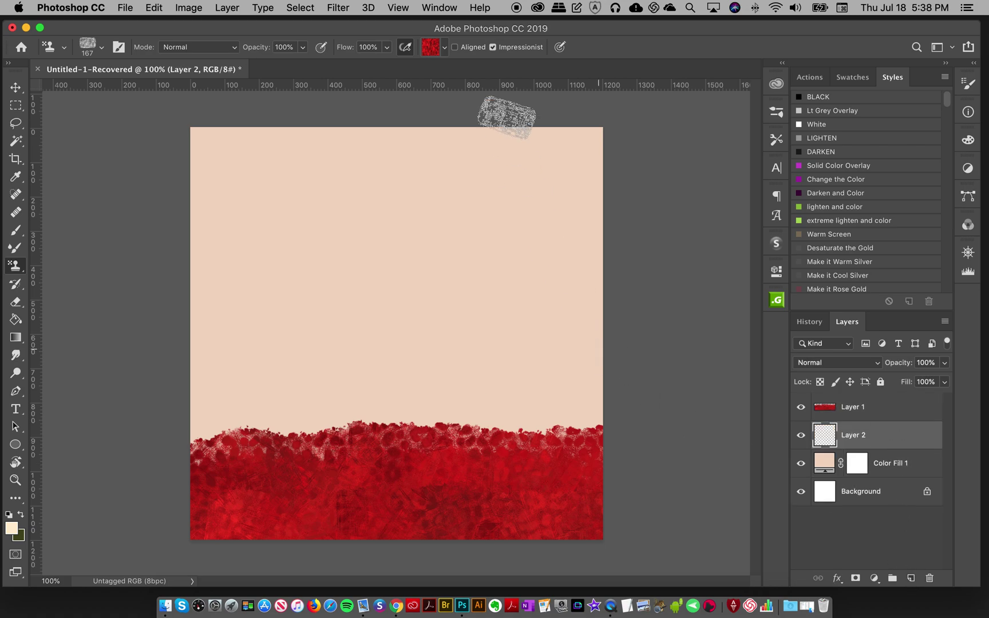
click(430, 49)
click(393, 330)
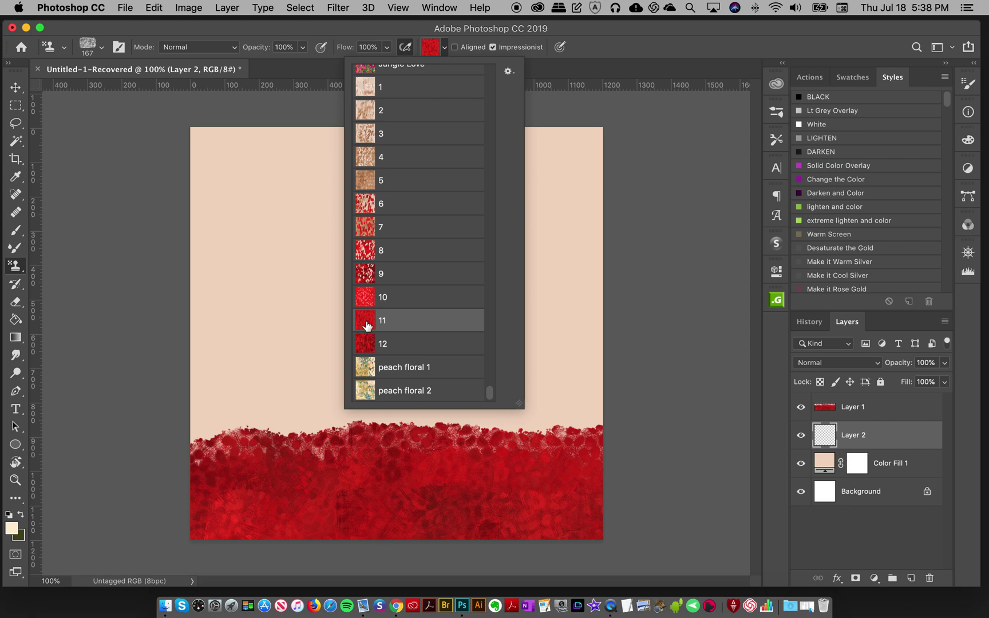
click(622, 51)
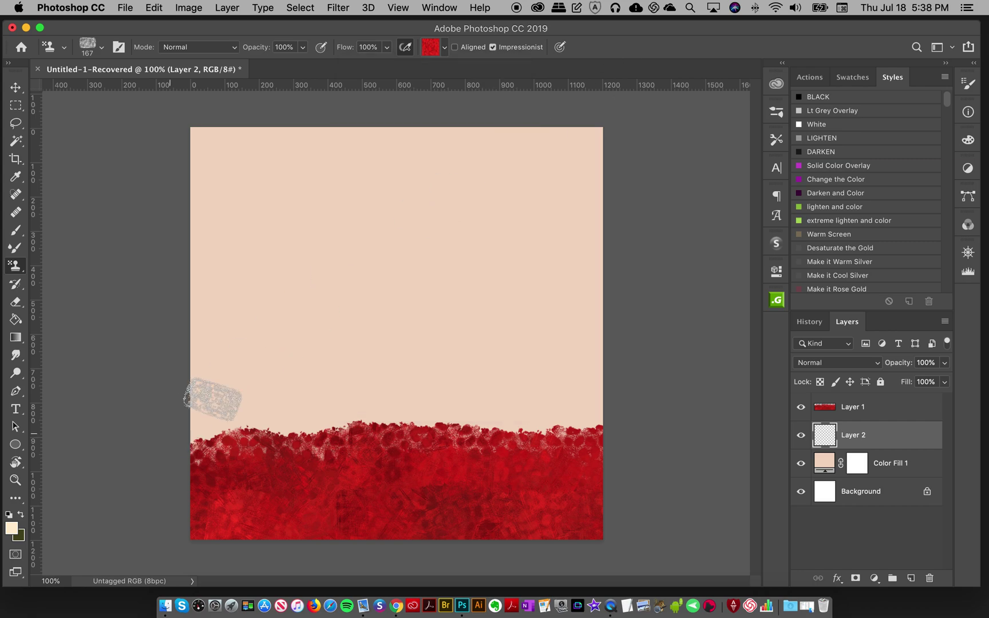
click(431, 47)
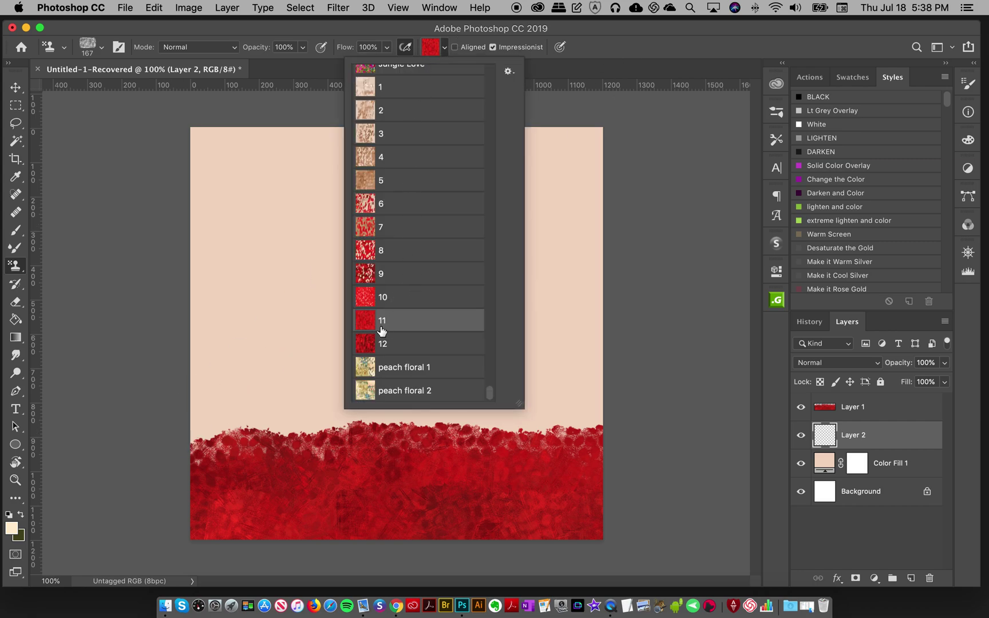
click(200, 427)
mouse_move(200, 426)
mouse_down()
mouse_move(543, 428)
mouse_move(622, 417)
mouse_up()
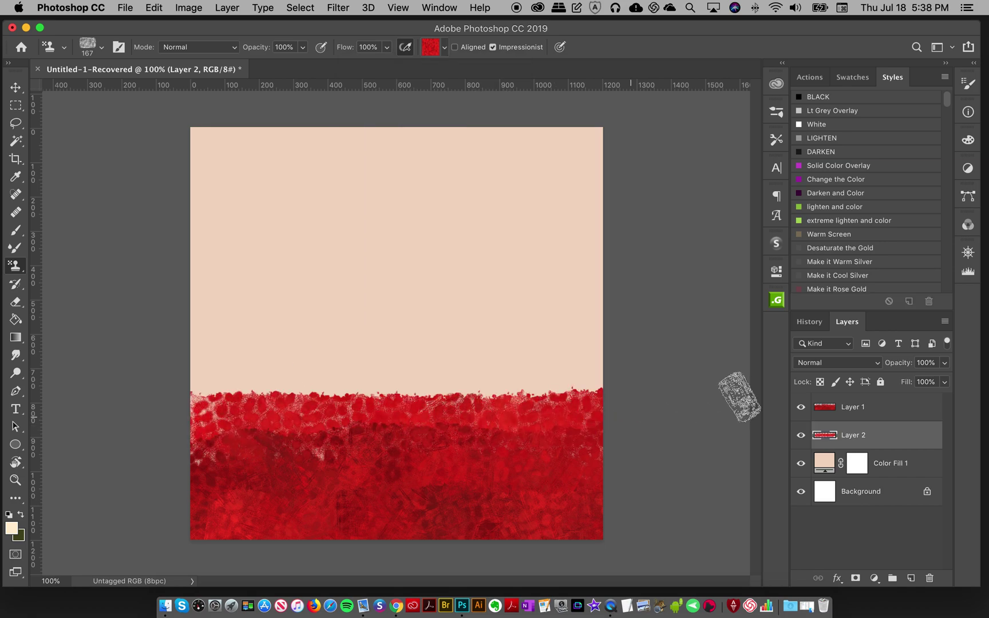
mouse_move(170, 395)
mouse_down()
mouse_move(419, 400)
mouse_move(633, 423)
mouse_up()
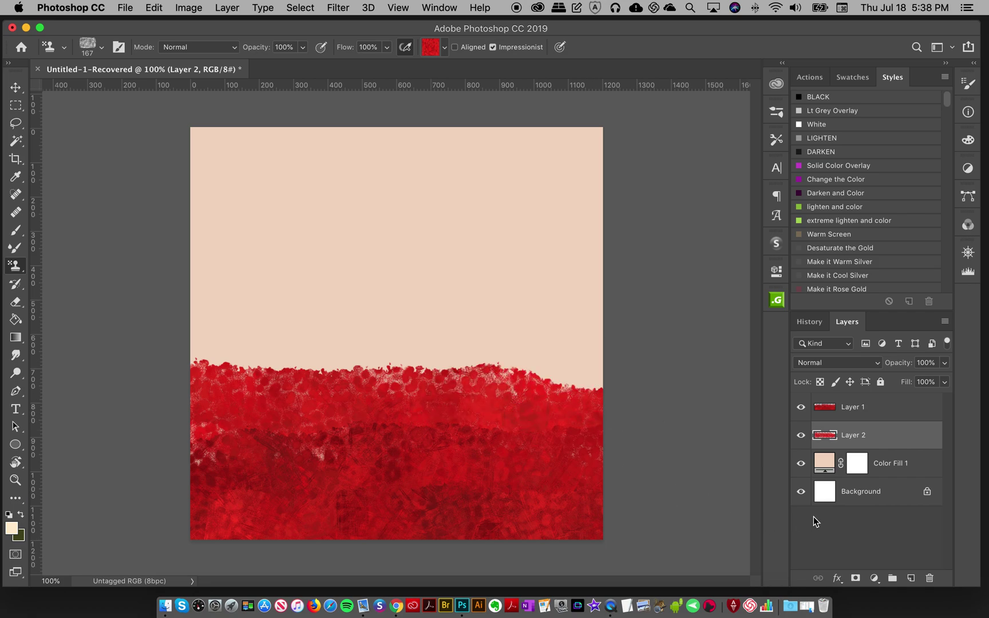
- On new Layer 3 above Color Fill 1, stamp lighter red pattern 10 along the band's top
click(894, 466)
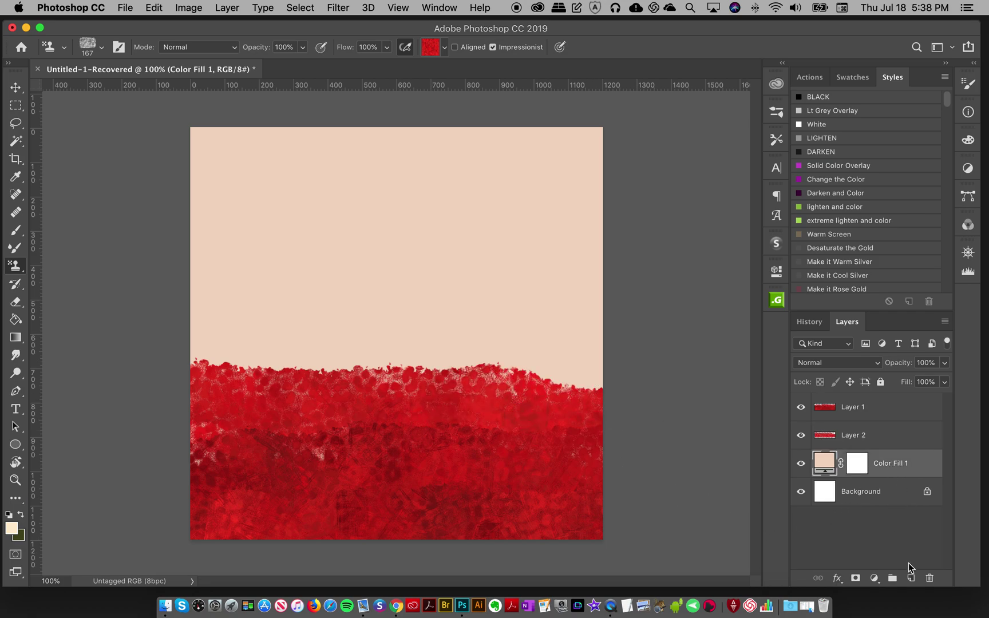
click(911, 579)
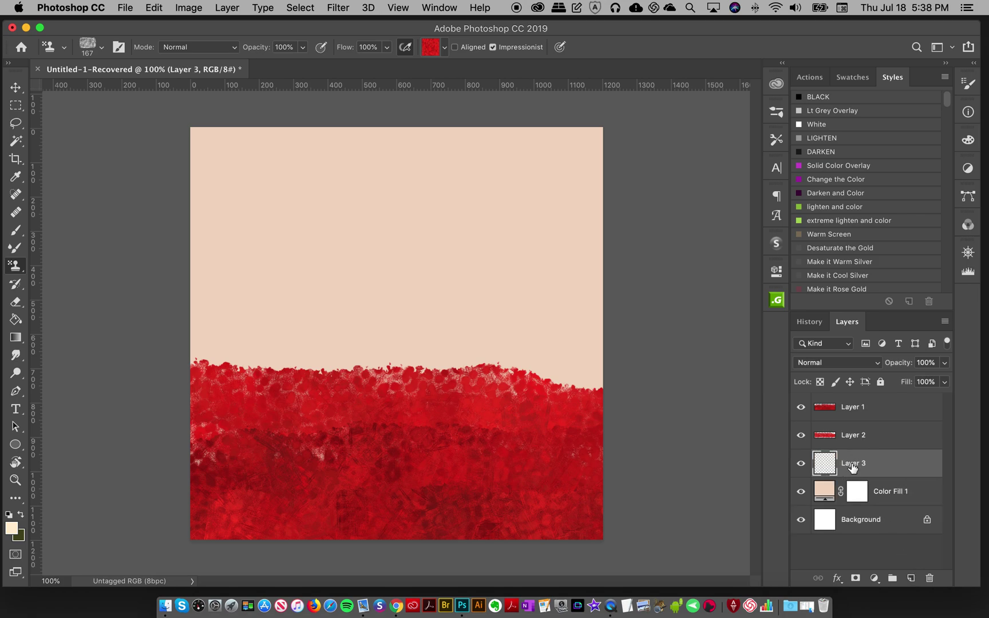
click(426, 52)
click(378, 299)
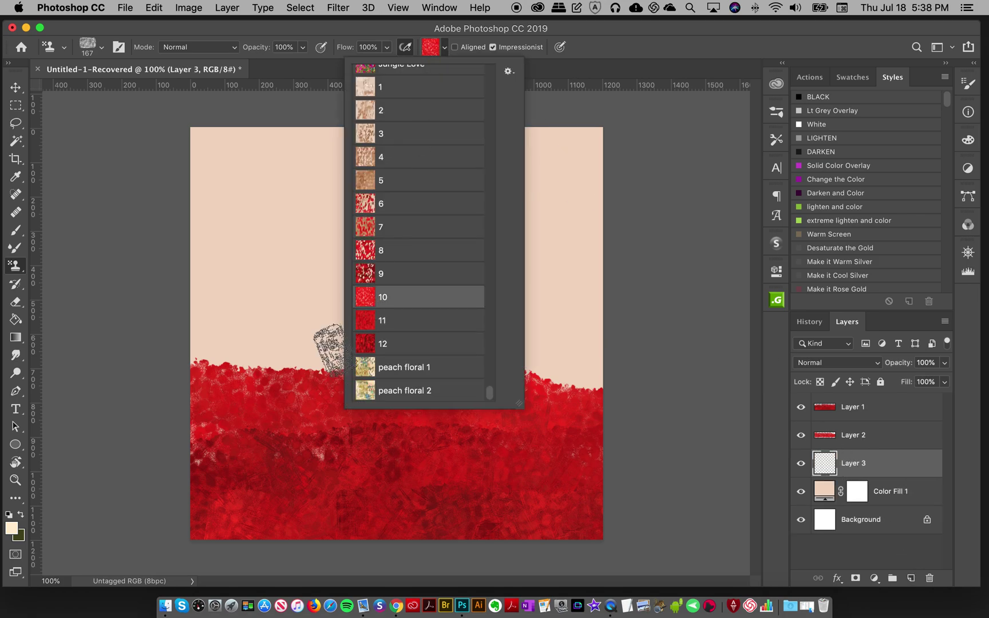
mouse_move(182, 358)
mouse_down()
mouse_move(269, 350)
mouse_move(367, 365)
mouse_move(550, 364)
mouse_move(595, 366)
mouse_move(612, 381)
mouse_up()
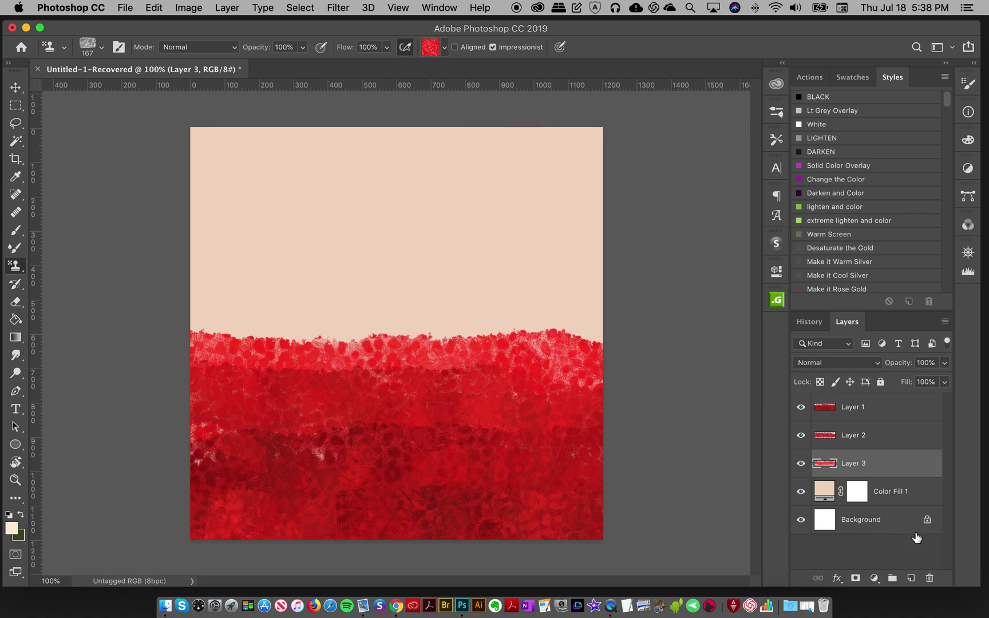
click(902, 504)
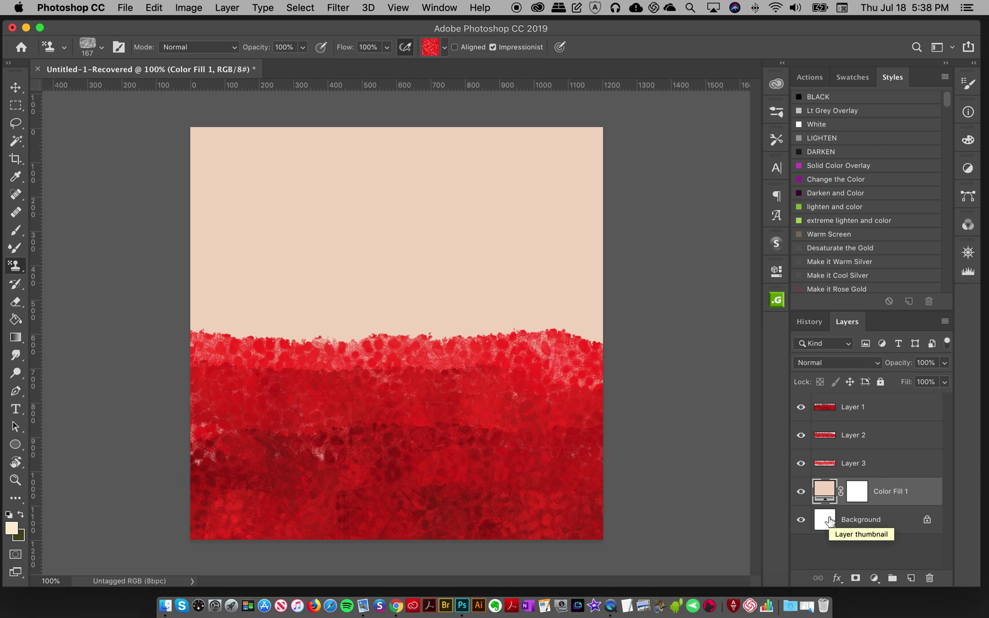
- Add Layer 4, choose red pattern 6, and undo a trial stroke
click(908, 576)
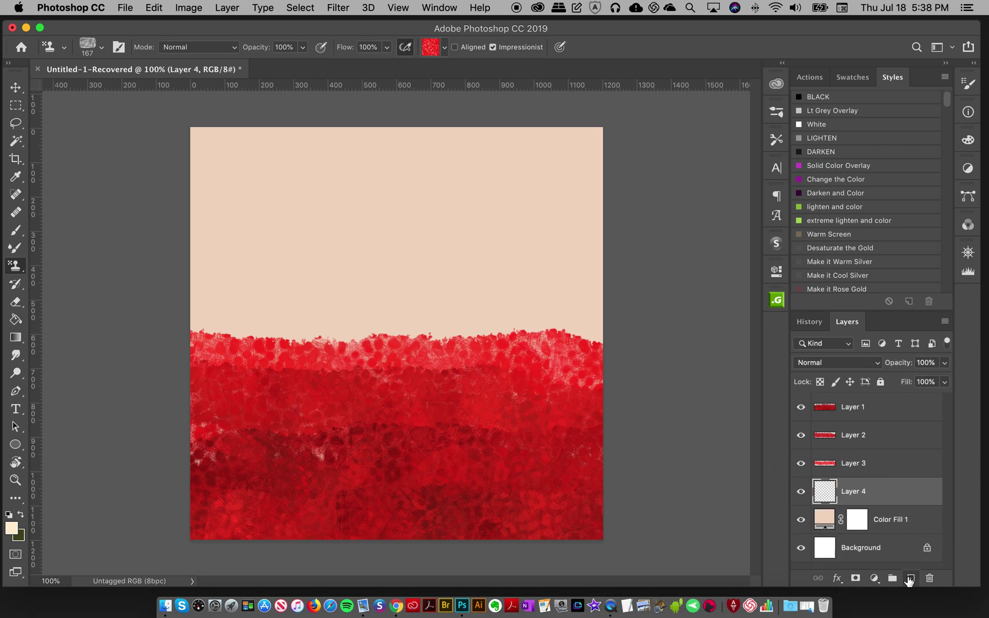
click(433, 56)
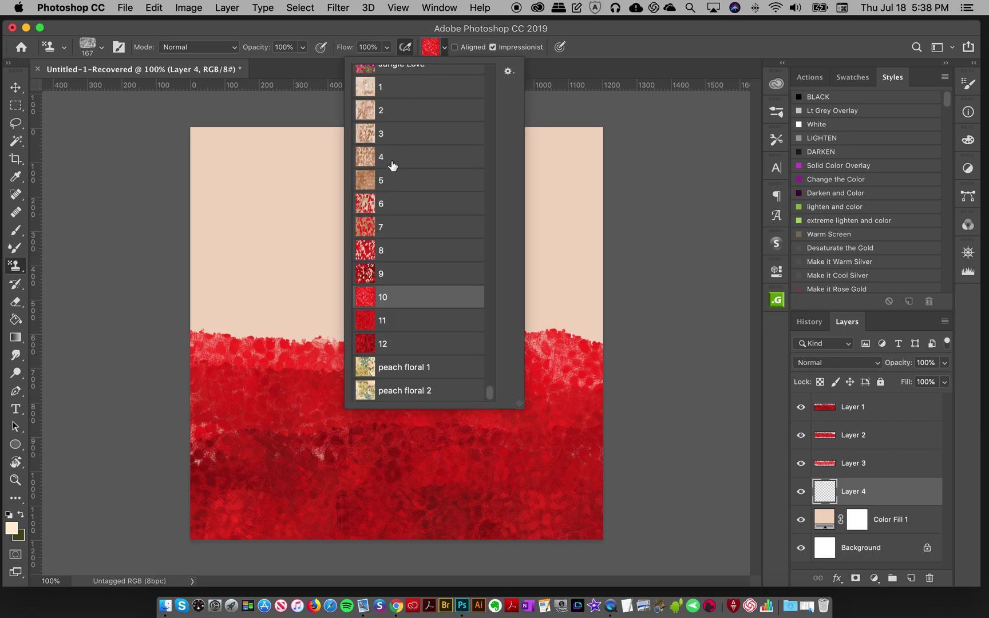
click(391, 208)
mouse_move(203, 303)
mouse_down()
mouse_move(258, 323)
mouse_move(340, 315)
mouse_up()
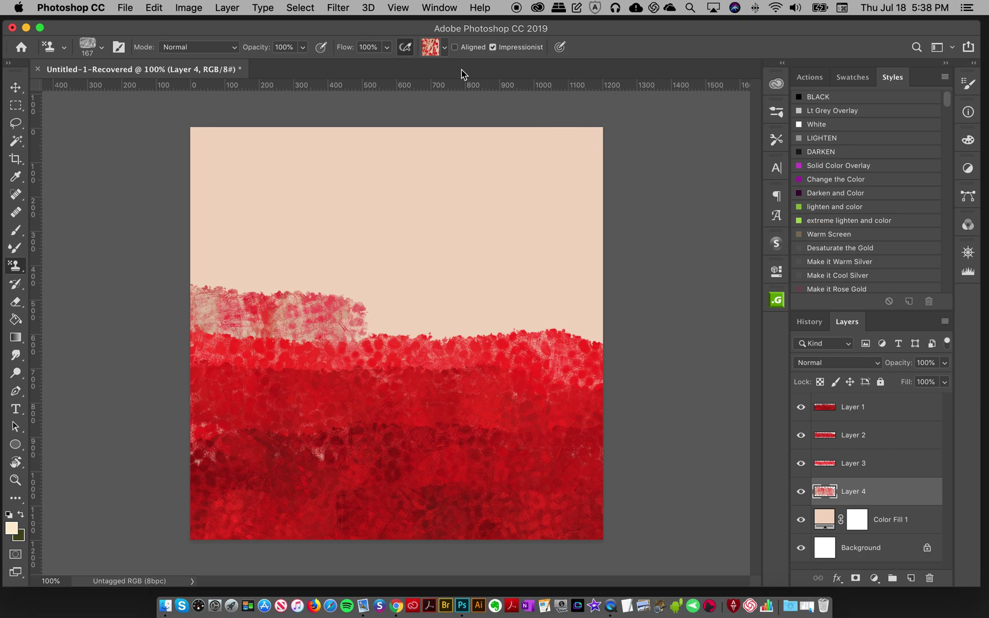
key(super+z)
- Undo all remaining trial stamp strokes from the left edge, leaving Layer 4 empty
click(429, 48)
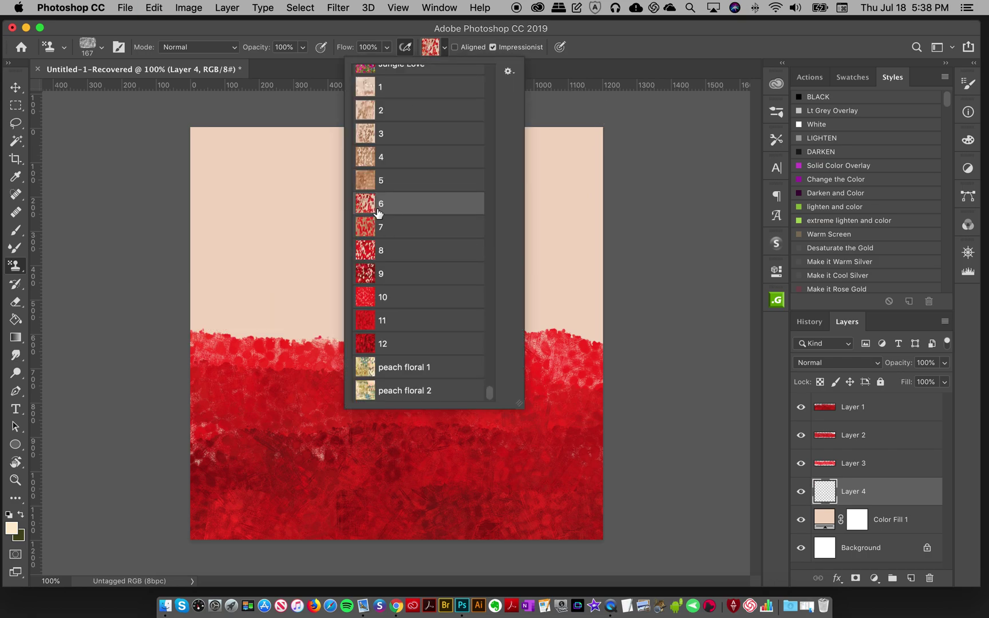
click(624, 48)
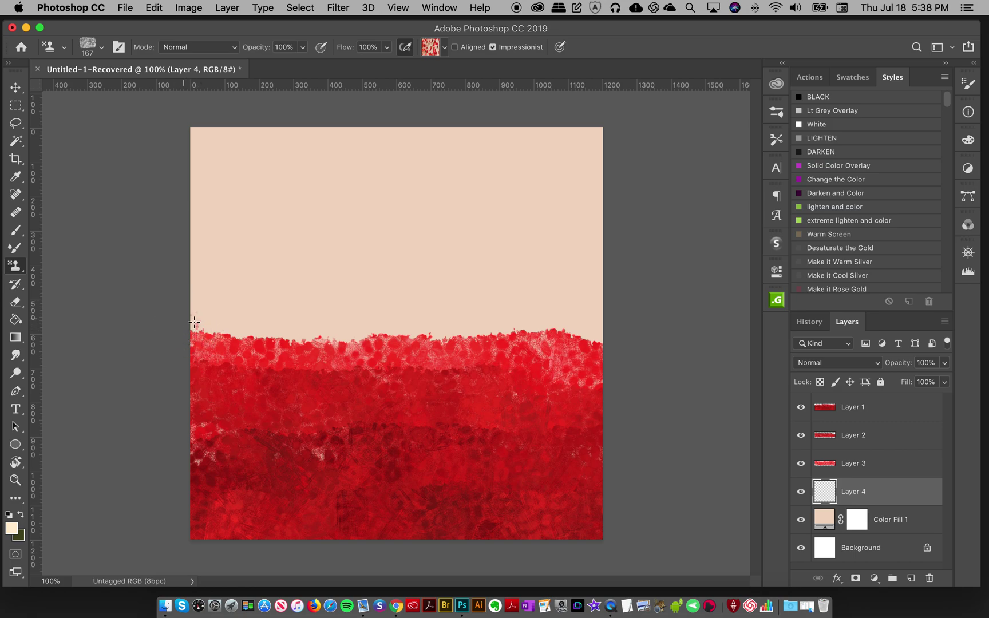
mouse_move(189, 316)
mouse_down()
mouse_move(286, 331)
mouse_move(392, 323)
mouse_up()
key(super+z)
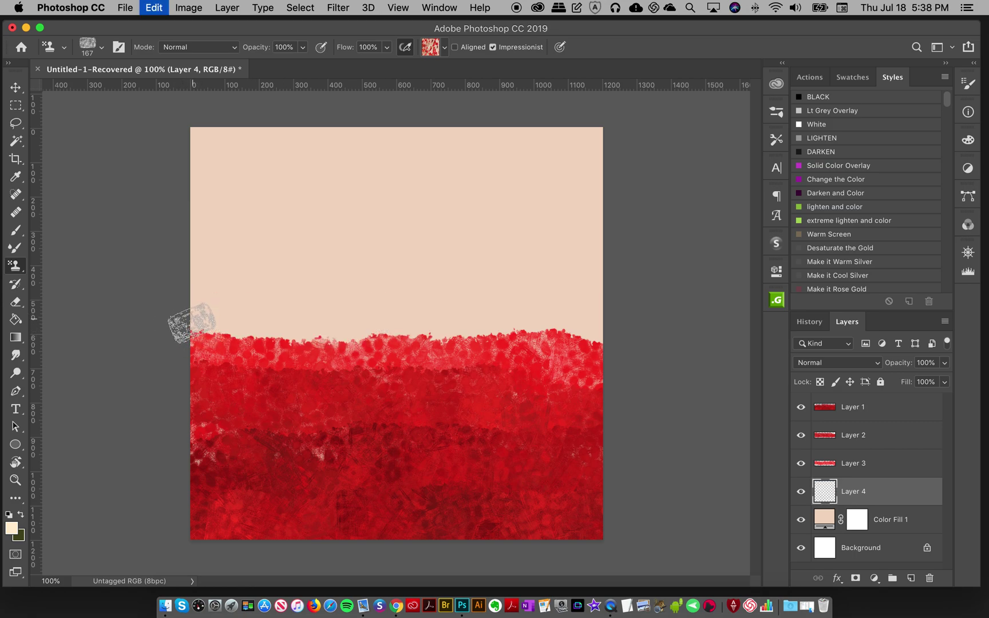
mouse_move(186, 316)
mouse_down()
mouse_move(328, 335)
mouse_move(441, 327)
mouse_move(601, 345)
mouse_move(502, 324)
mouse_move(235, 340)
mouse_move(166, 327)
mouse_up()
key(super+z)
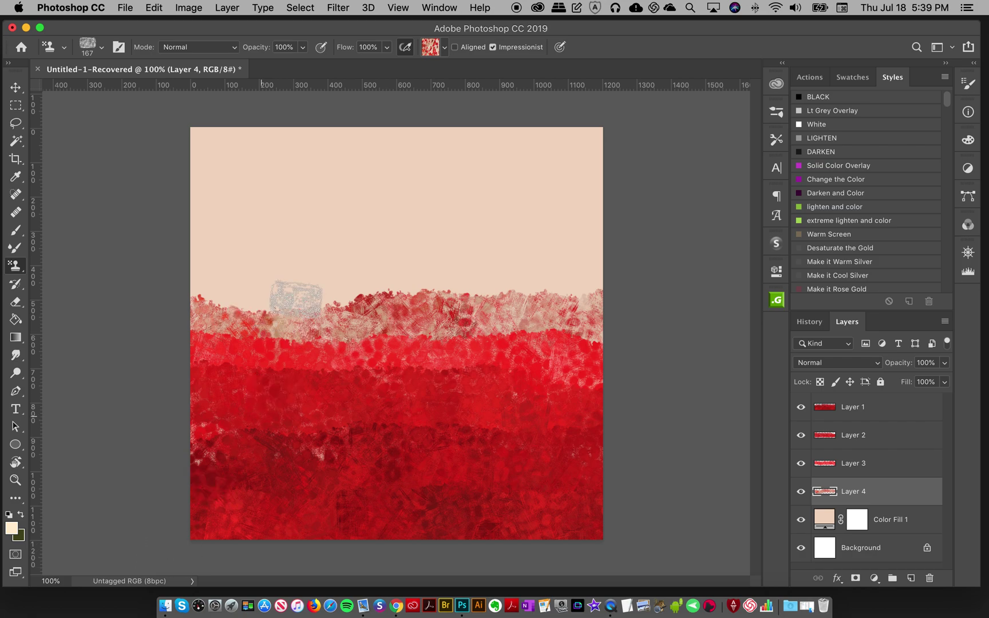
key(super+z)
- Stamp a brown pattern 4 band across Layer 4 above the red
click(430, 53)
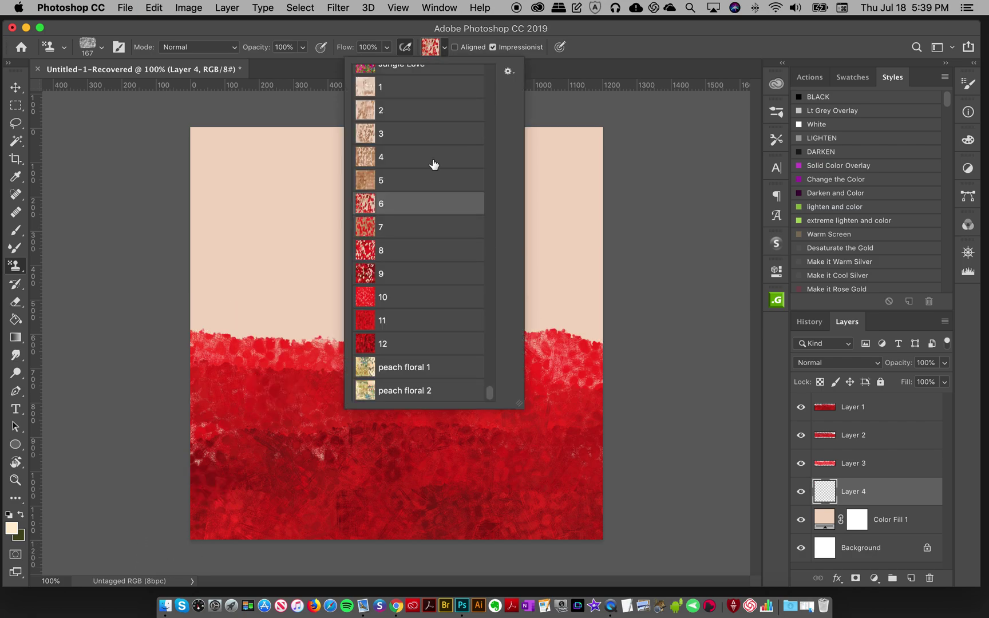
click(387, 162)
click(631, 47)
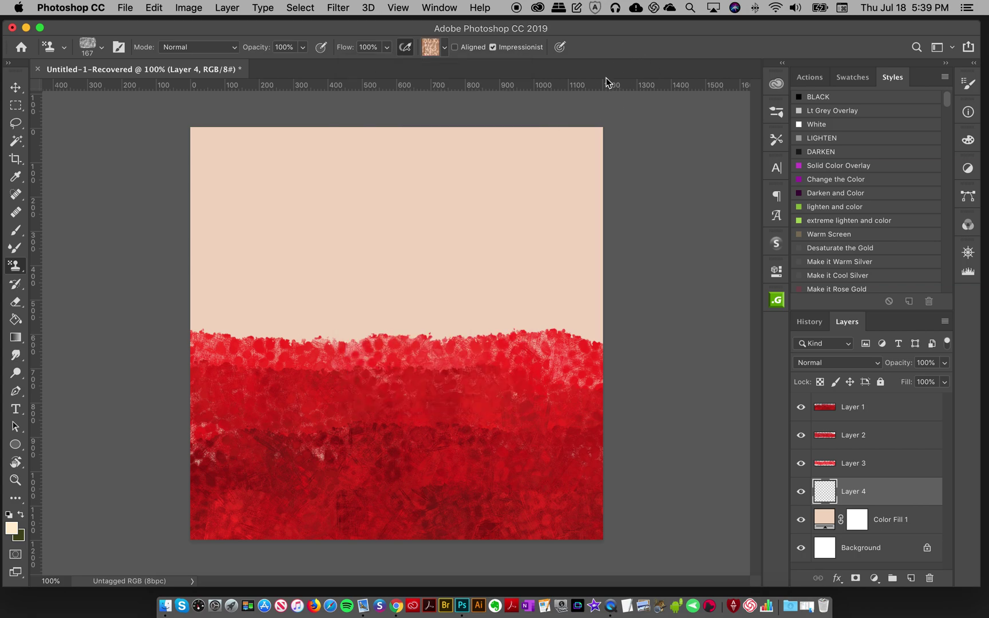
mouse_move(203, 309)
mouse_down()
mouse_move(295, 333)
mouse_move(472, 324)
mouse_up()
mouse_move(567, 328)
mouse_down()
mouse_move(625, 340)
mouse_move(700, 338)
mouse_up()
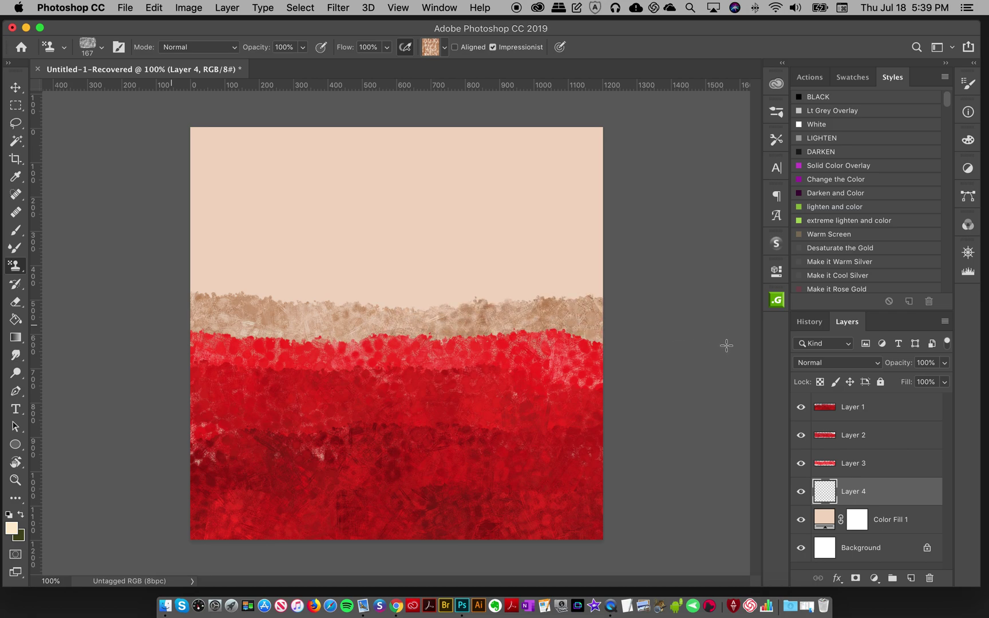
- On new Layer 5, stamp a lighter pattern 2 band above the brown one
click(899, 520)
click(911, 578)
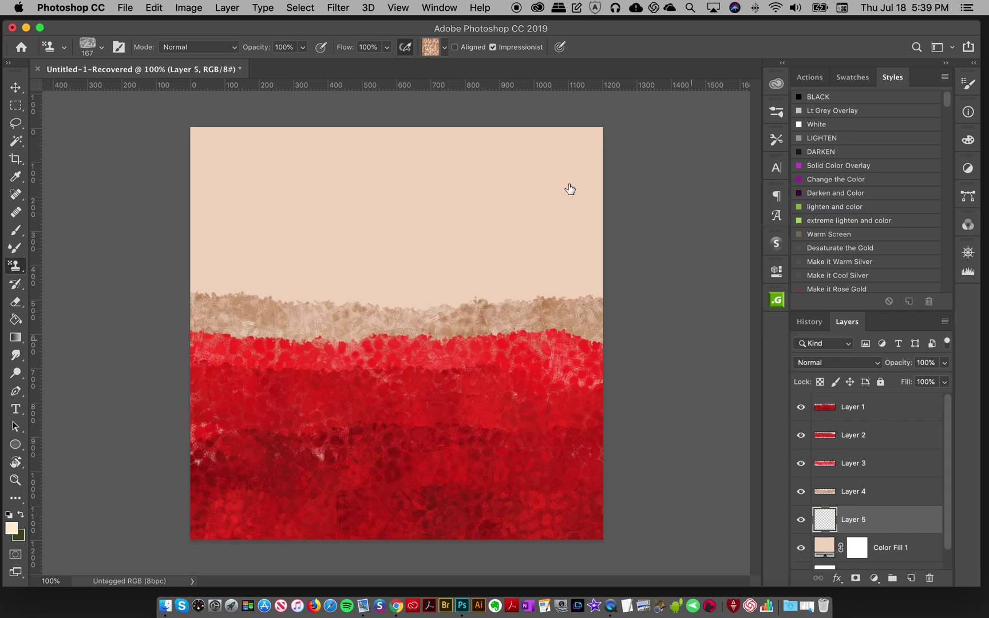
click(437, 52)
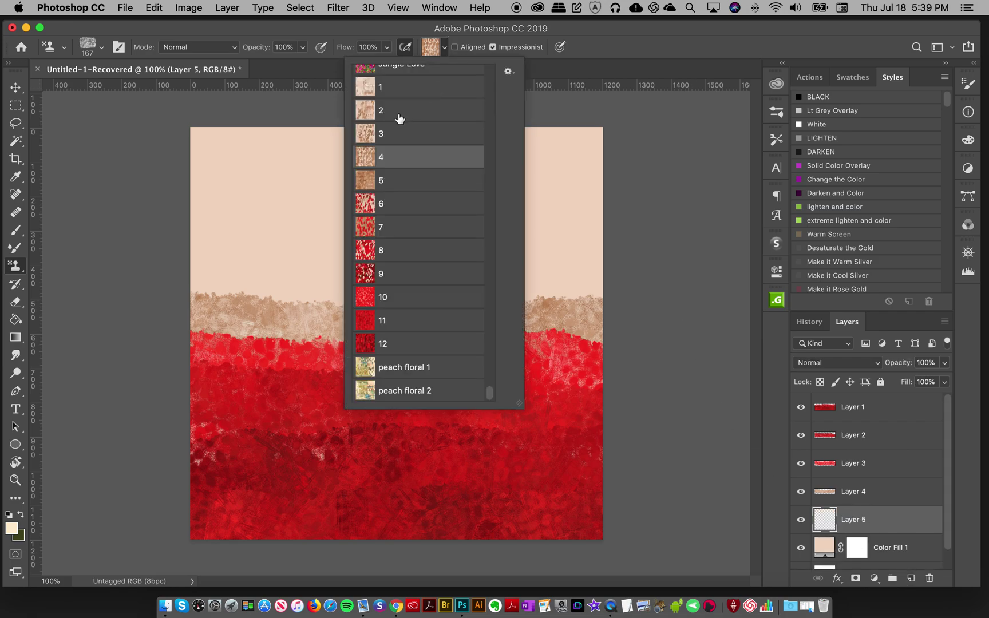
click(398, 115)
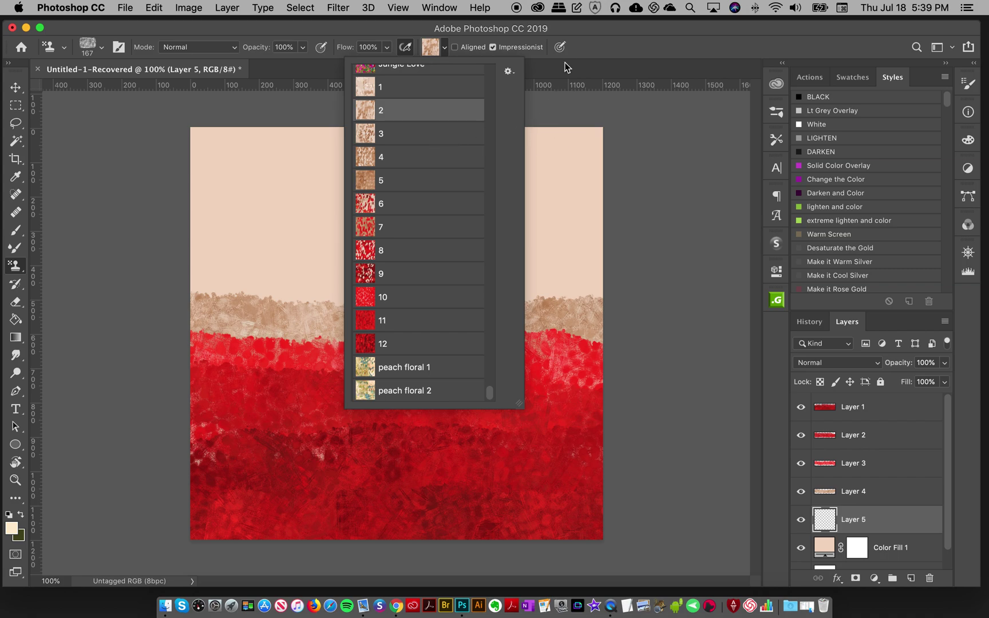
mouse_move(595, 286)
mouse_down()
mouse_move(611, 274)
mouse_move(441, 295)
mouse_move(249, 284)
mouse_move(198, 300)
mouse_move(155, 281)
mouse_up()
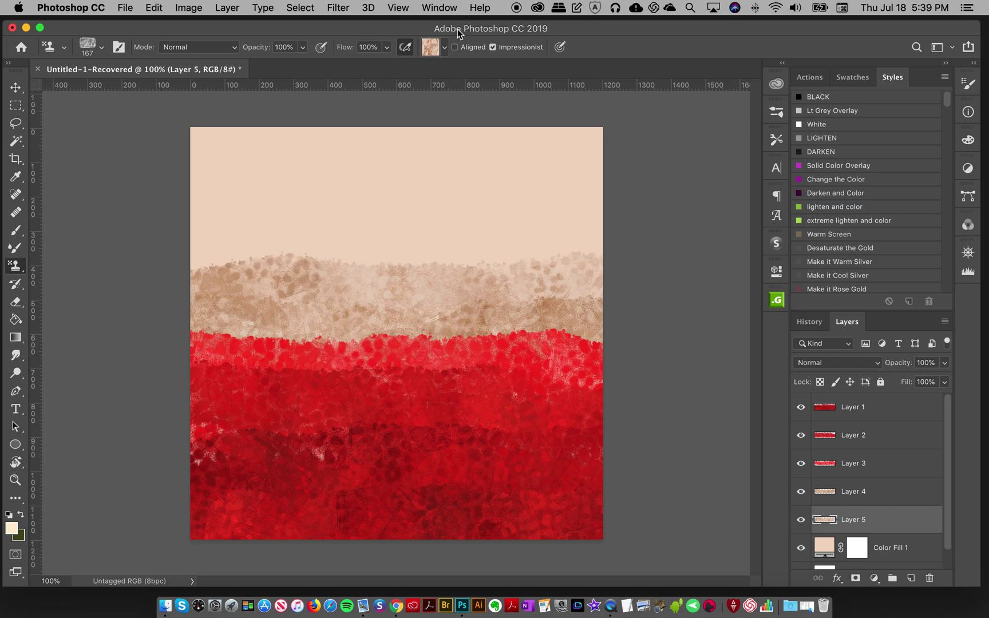
click(801, 521)
click(801, 520)
- On new Layer 6, stamp a pale pattern 1 band above the taupe bands
click(907, 550)
scroll(940, 527, down, 1)
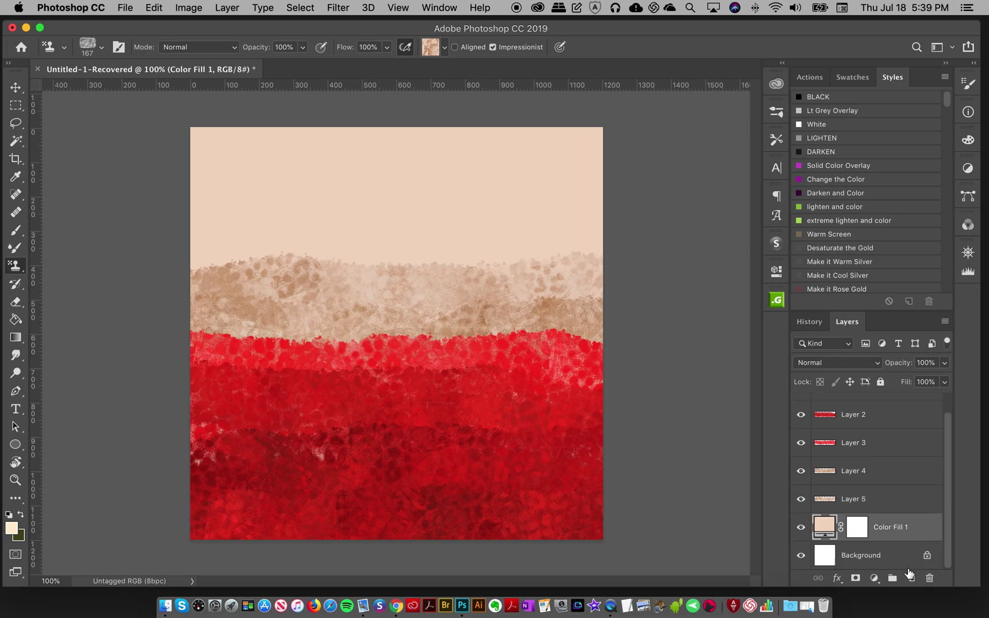
click(910, 577)
click(430, 47)
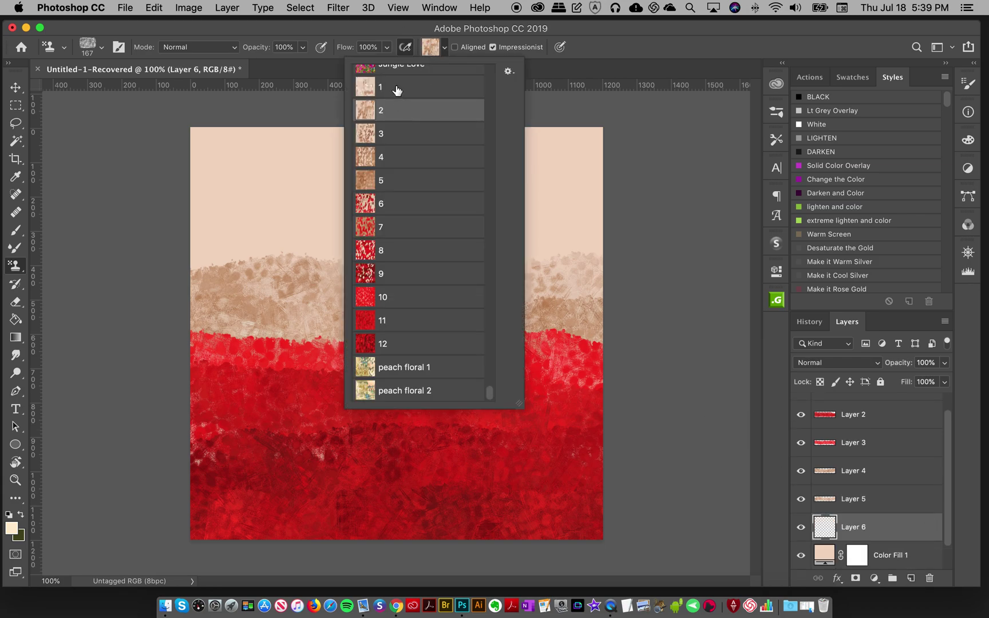
click(397, 87)
click(183, 250)
mouse_move(197, 247)
mouse_down()
mouse_move(386, 258)
mouse_move(465, 270)
mouse_move(656, 254)
mouse_up()
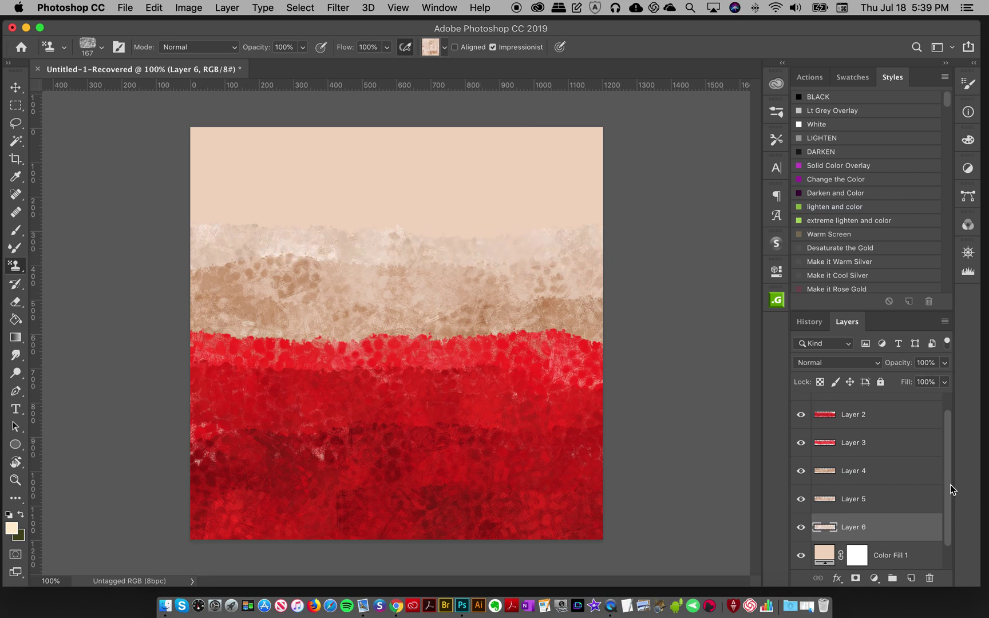
scroll(950, 484, down, 1)
- Set Color Fill 1 to the paler pinkish peach #f1dcd0 in the Color Picker
click(827, 523)
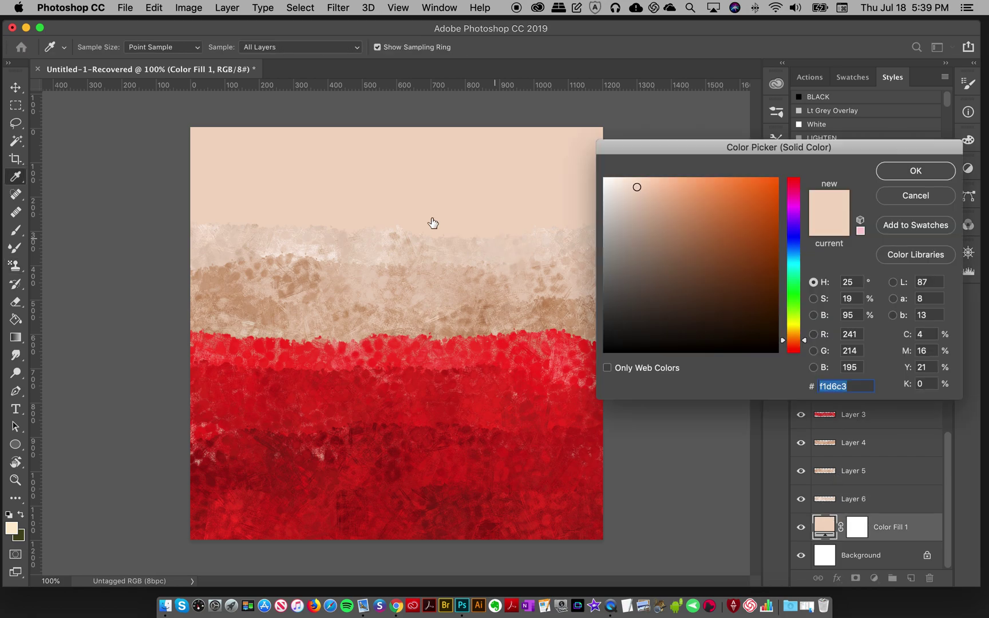
click(336, 237)
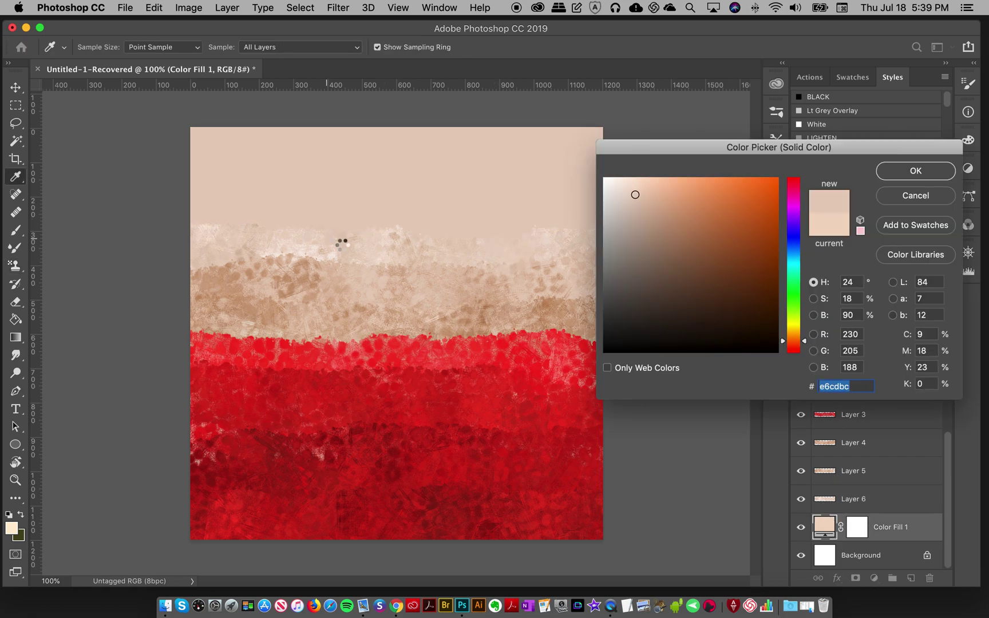
click(317, 249)
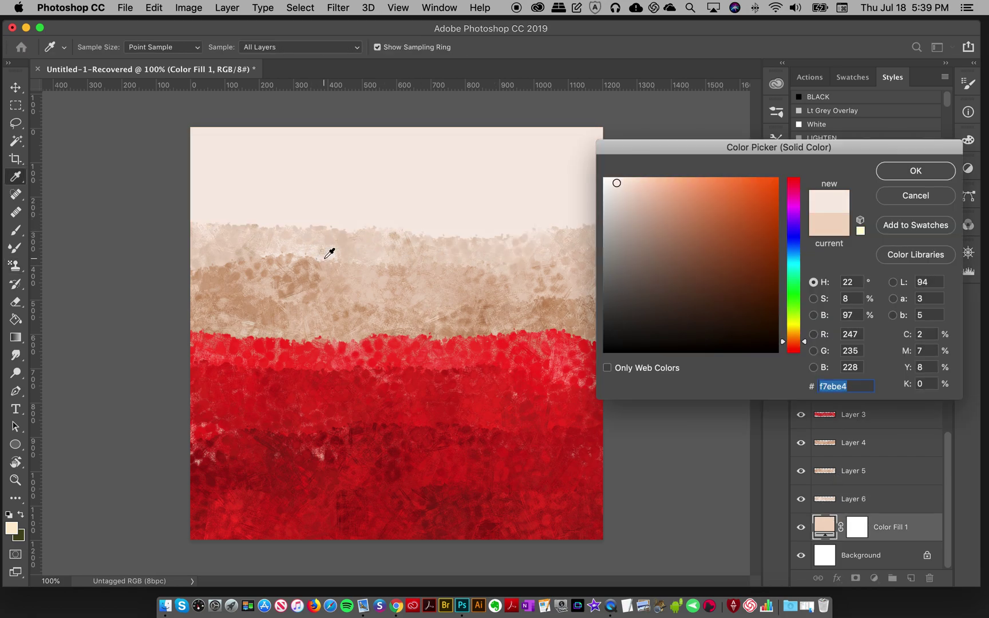
click(624, 188)
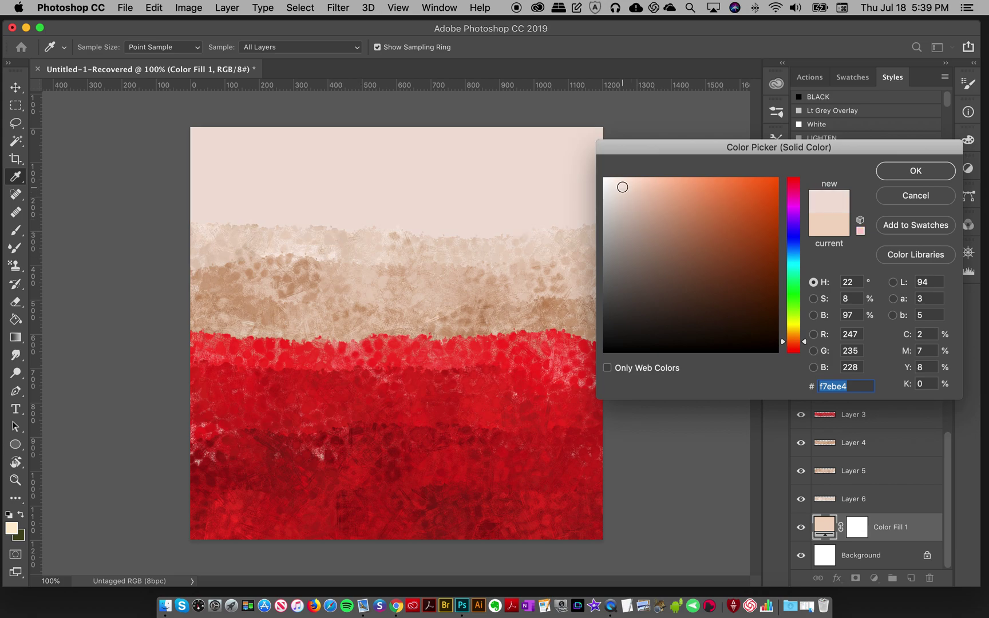
drag(625, 189, 627, 187)
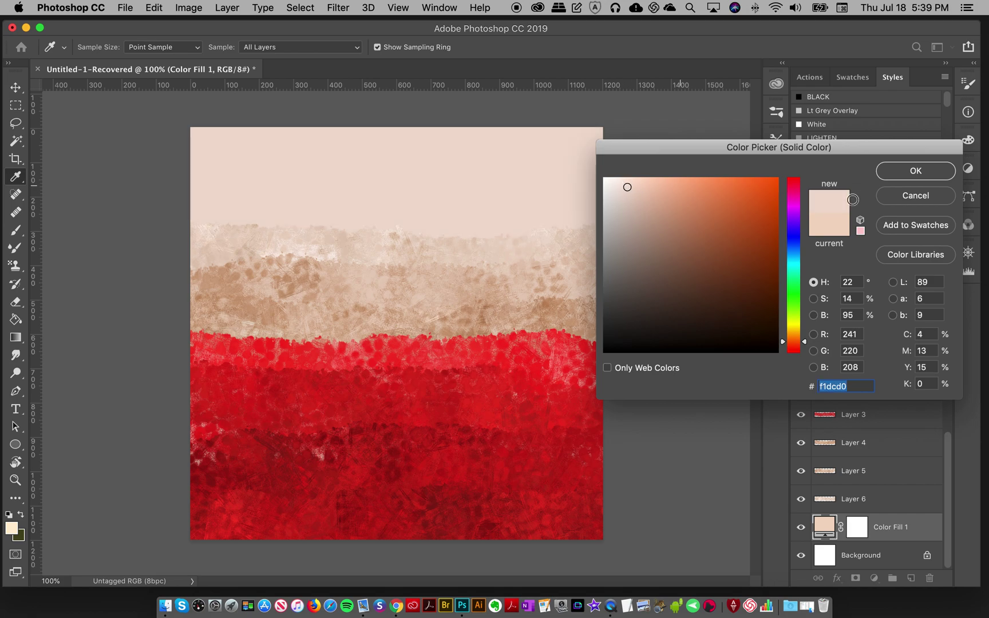
click(890, 171)
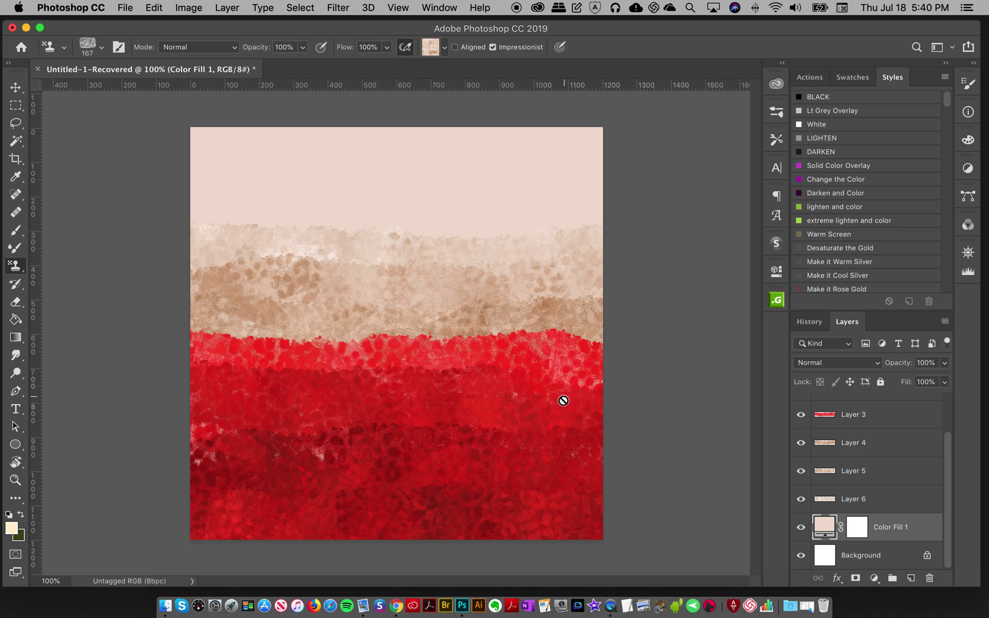
click(15, 87)
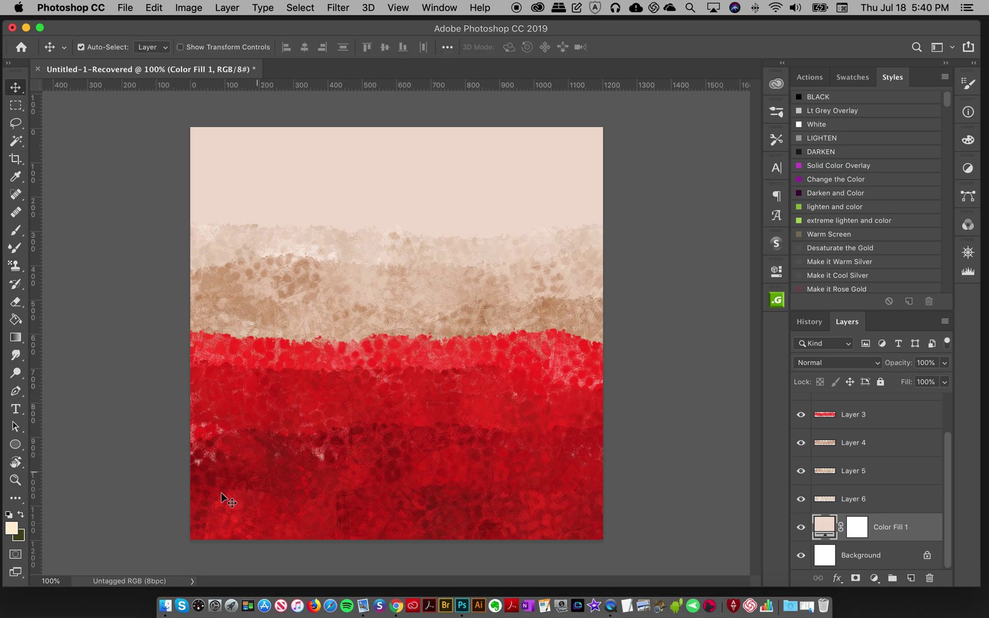